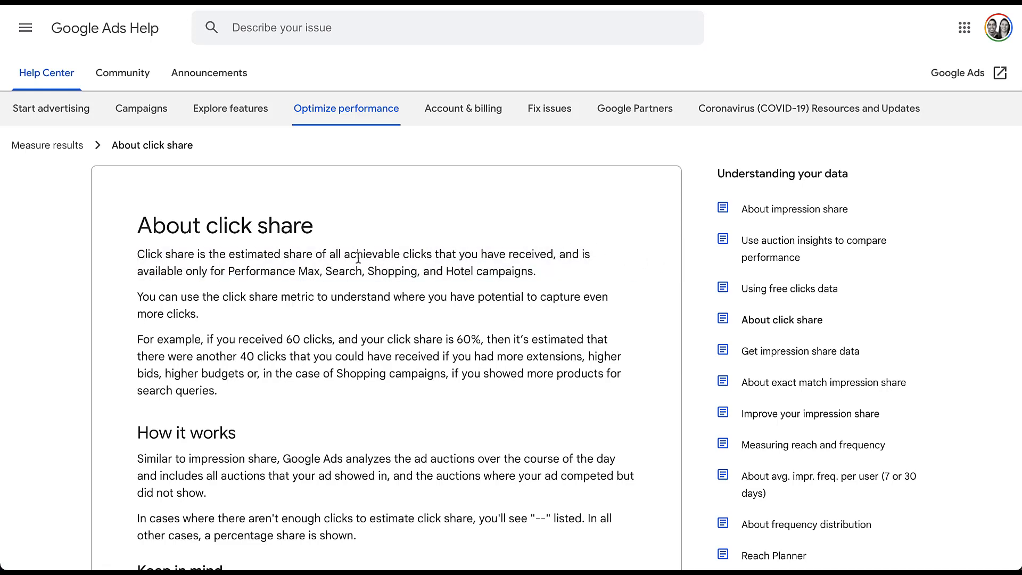
{"action": "mouse_move", "coordinate": [680, 274]}
{"action": "triple_click", "coordinate": [665, 473]}
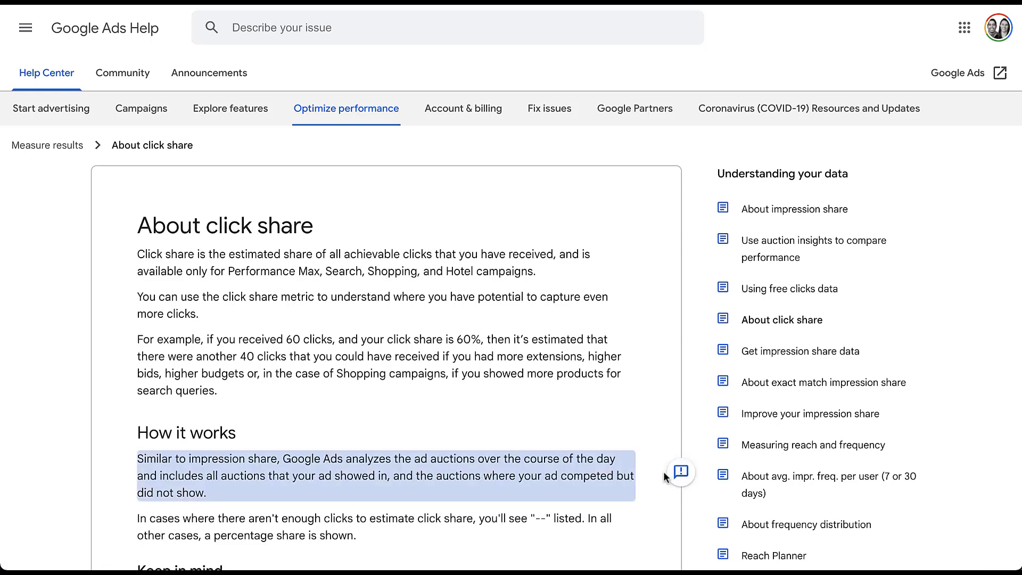
{"action": "left_click", "coordinate": [701, 466]}
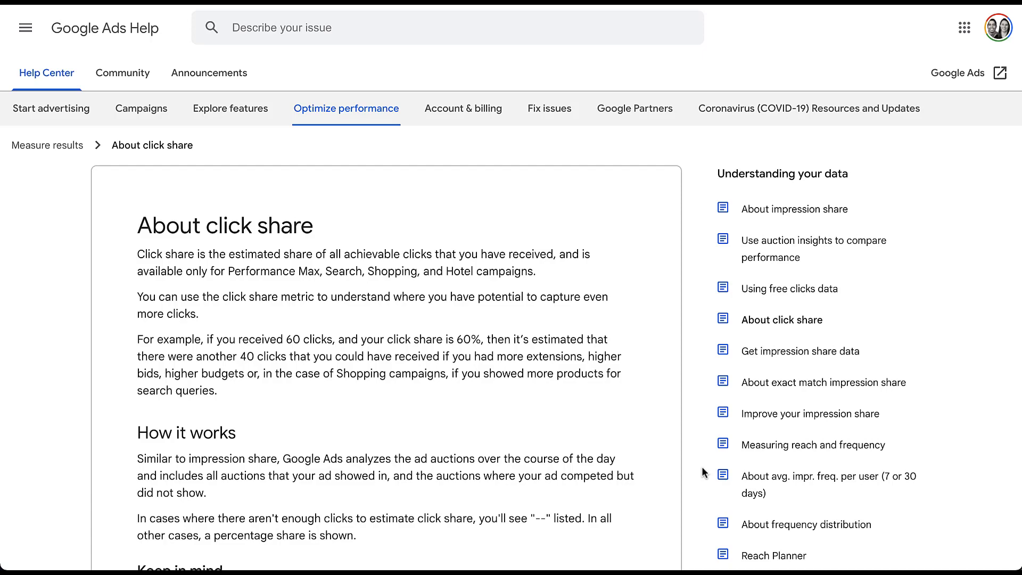
Scroll the help article down to the Data availability section
{"action": "scroll", "coordinate": [701, 468], "scroll_direction": "down", "scroll_amount": 4}
{"action": "scroll", "coordinate": [701, 467], "scroll_direction": "down", "scroll_amount": 5}
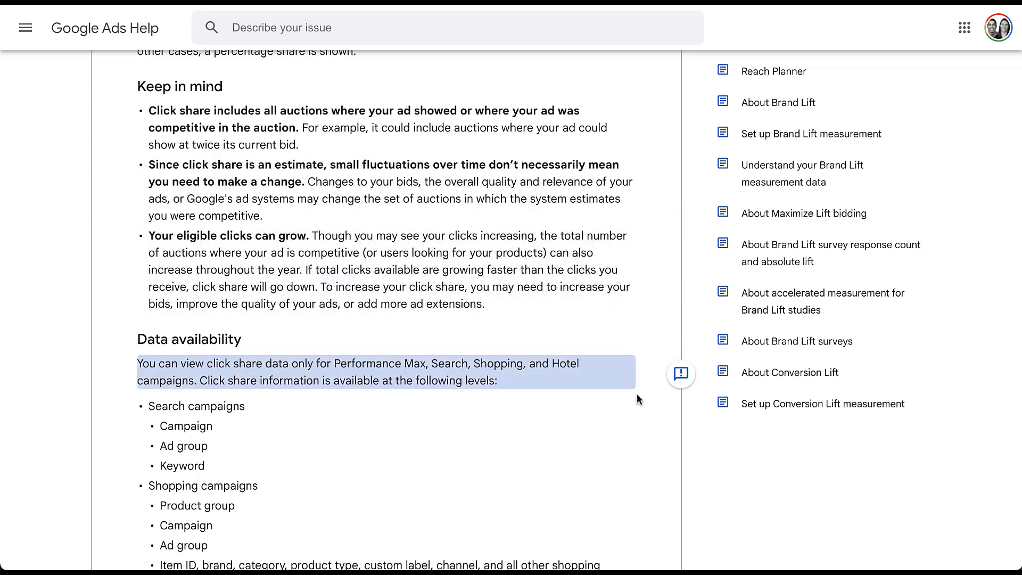
{"action": "scroll", "coordinate": [649, 452], "scroll_direction": "down", "scroll_amount": 3}
{"action": "scroll", "coordinate": [651, 451], "scroll_direction": "down", "scroll_amount": 4}
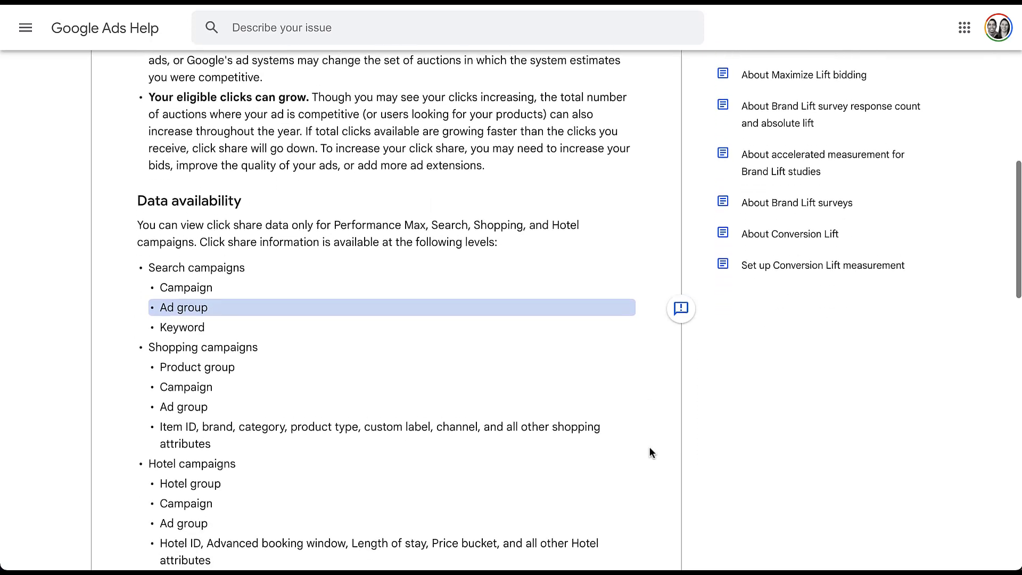
{"action": "scroll", "coordinate": [651, 451], "scroll_direction": "down", "scroll_amount": 1}
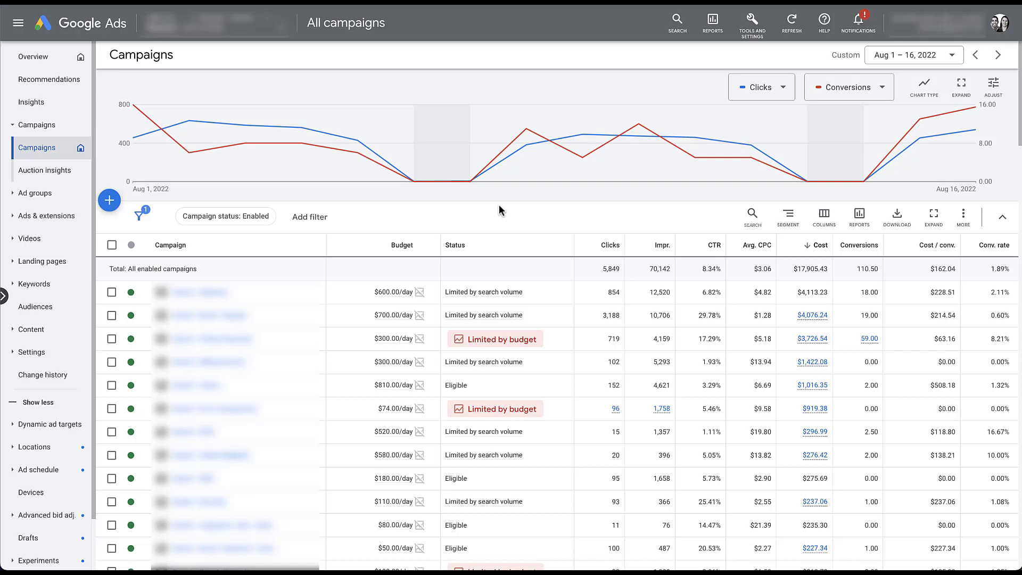
Tick Search impr. share, Search top IS, Search abs. top IS and Click share under Competitive metrics
{"action": "left_click", "coordinate": [826, 217]}
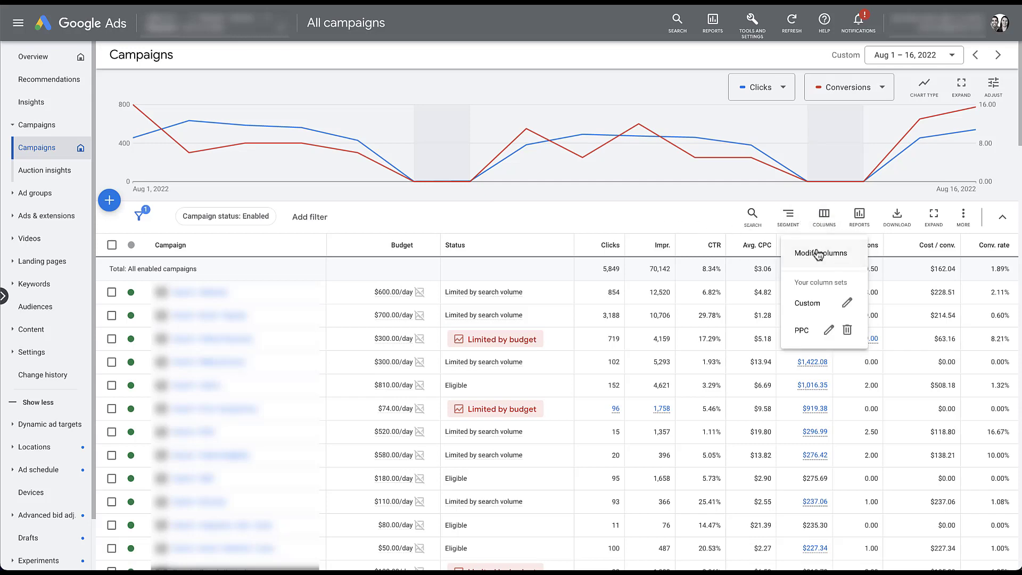
{"action": "left_click", "coordinate": [819, 254]}
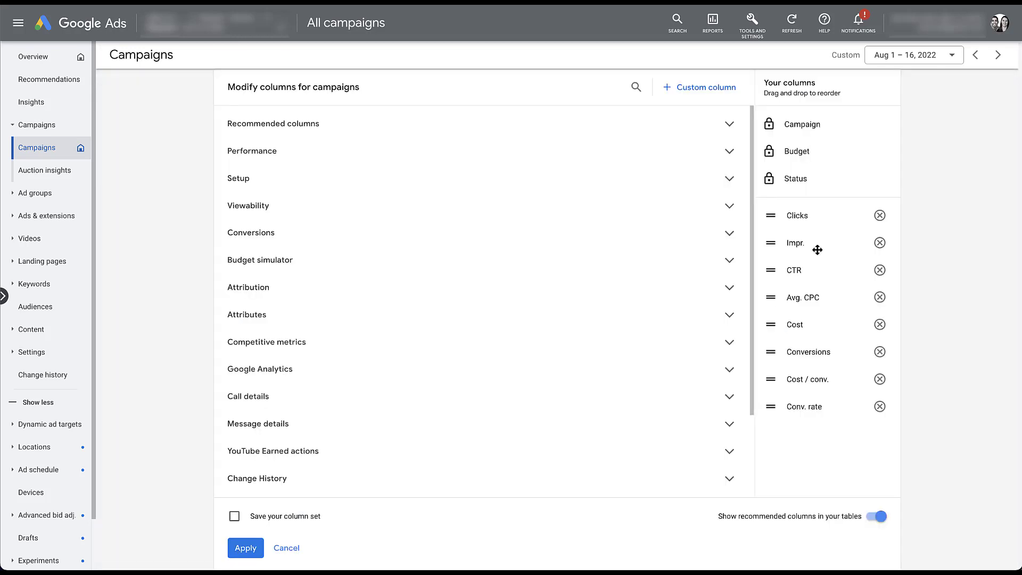
{"action": "left_click", "coordinate": [730, 342]}
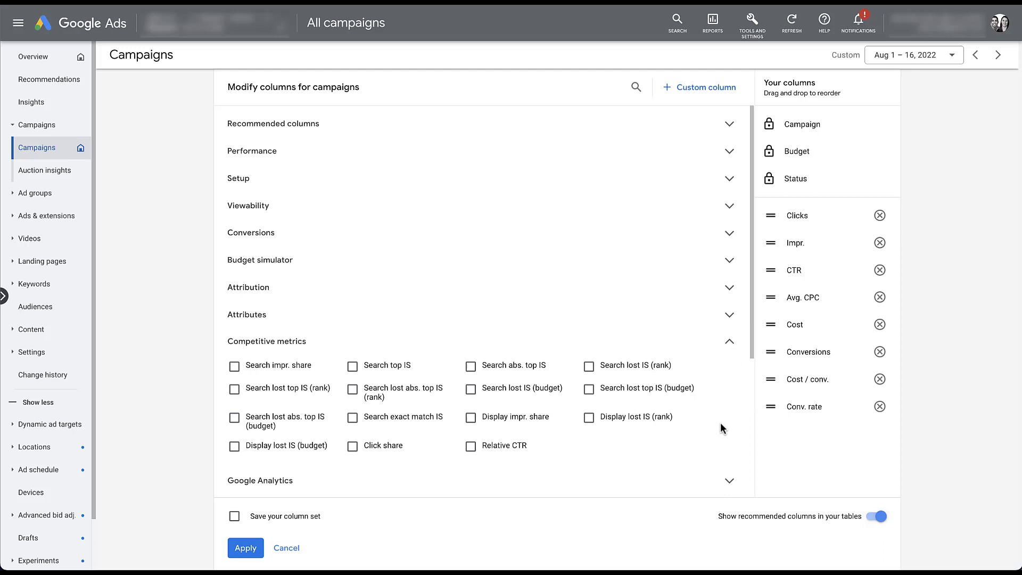
{"action": "left_click", "coordinate": [277, 372]}
{"action": "left_click", "coordinate": [354, 366]}
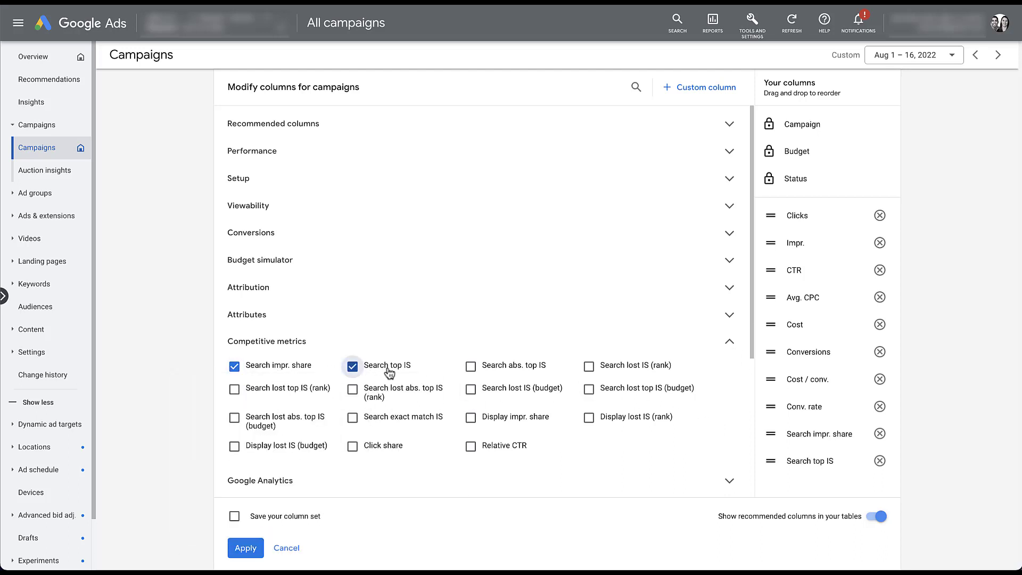
{"action": "left_click", "coordinate": [505, 368]}
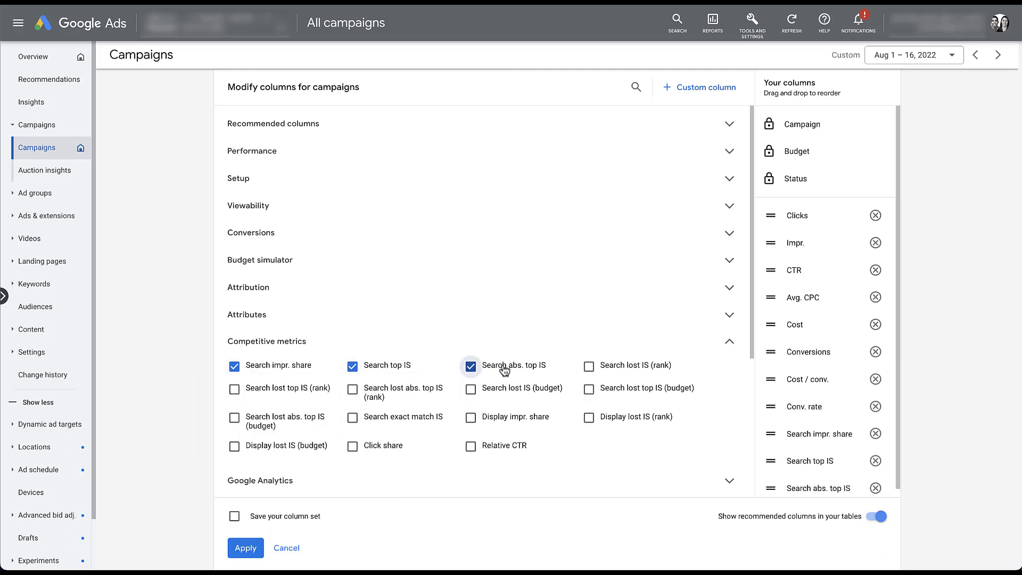
{"action": "left_click", "coordinate": [390, 455]}
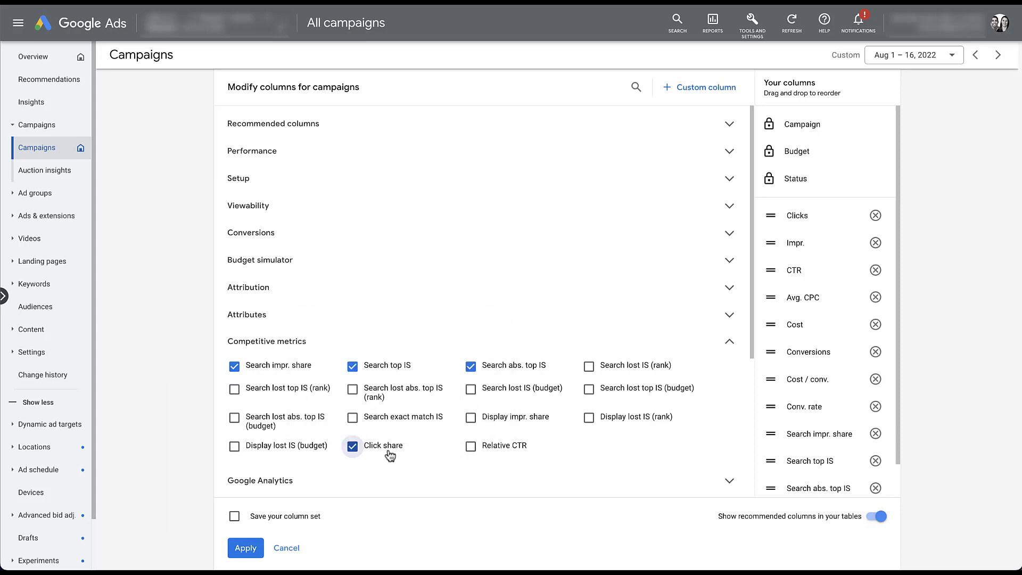
Apply the competitive metric columns and scroll right to view them in the campaign table
{"action": "left_click", "coordinate": [246, 548]}
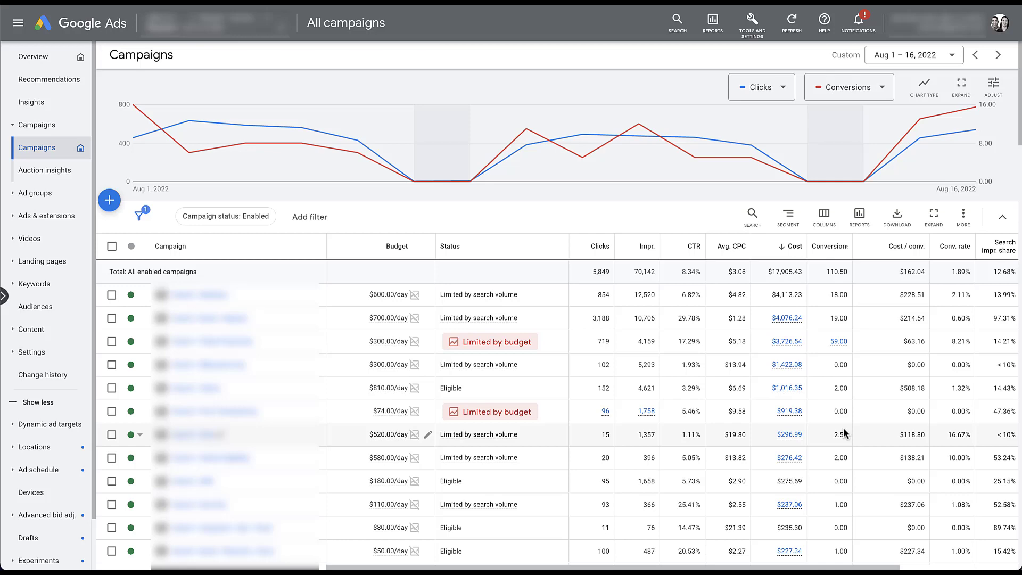
{"action": "scroll", "coordinate": [844, 434], "scroll_direction": "right", "scroll_amount": 5}
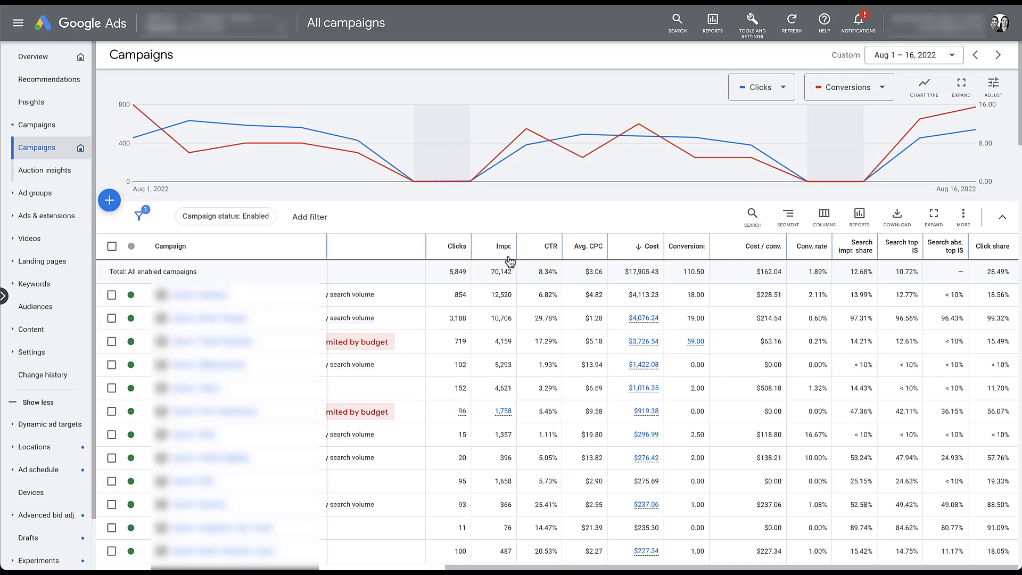
Add a Click share column to the first campaign's ad group table
{"action": "left_click", "coordinate": [214, 301]}
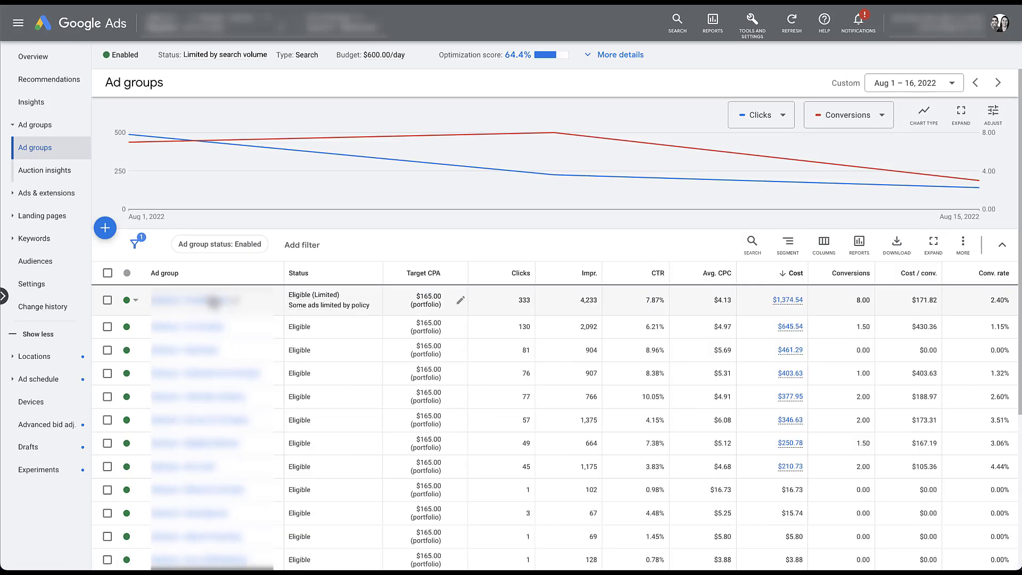
{"action": "left_click", "coordinate": [823, 255]}
{"action": "left_click", "coordinate": [816, 281]}
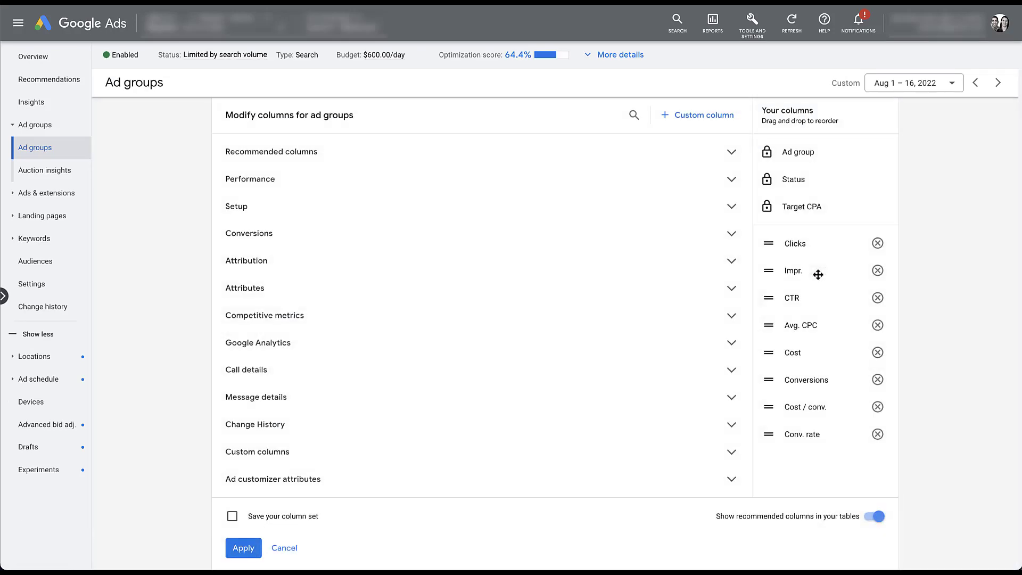
{"action": "left_click", "coordinate": [728, 319]}
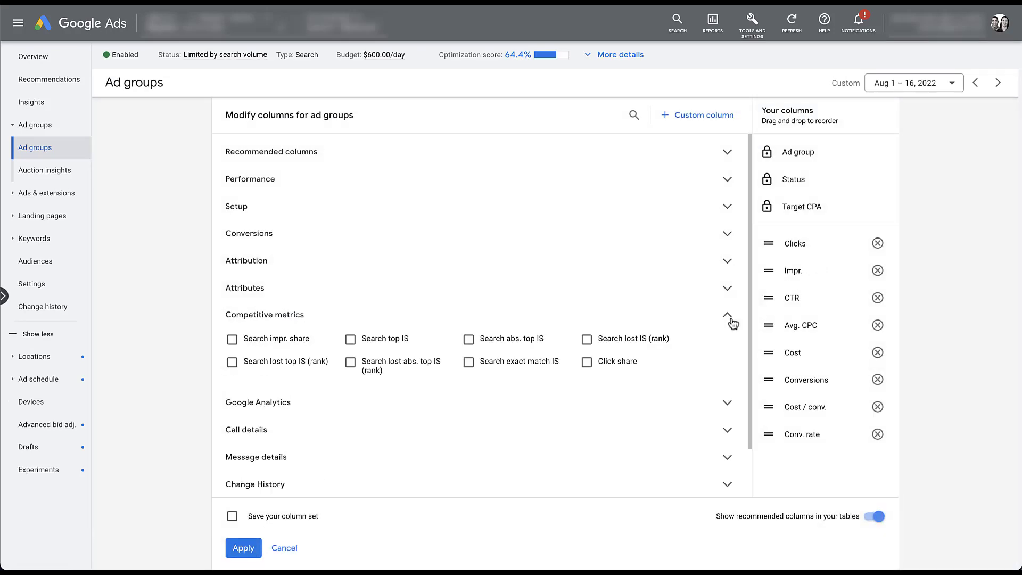
{"action": "left_click", "coordinate": [619, 364]}
{"action": "left_click", "coordinate": [244, 548]}
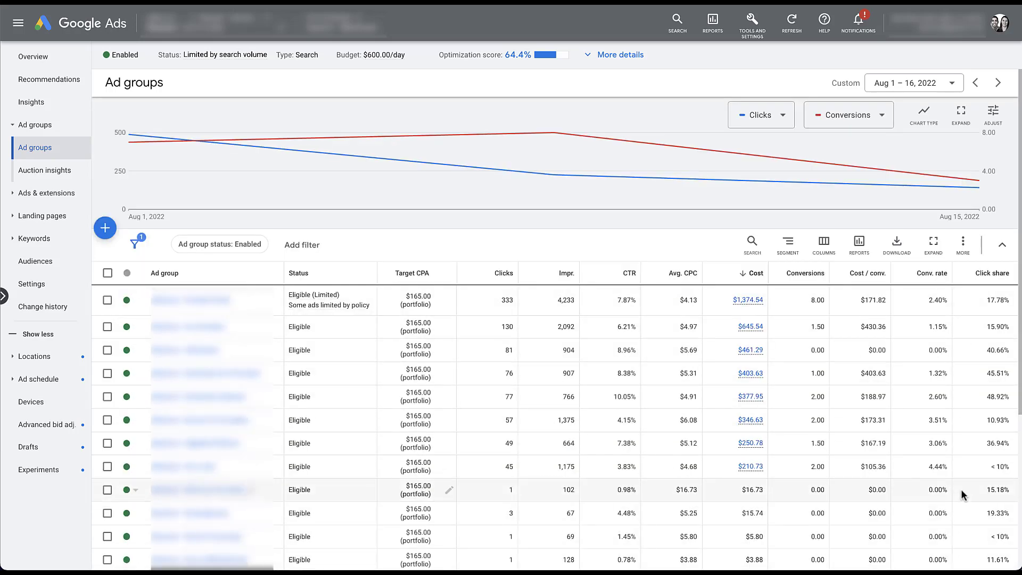
Add a Click share column to the first ad group's keywords table
{"action": "left_click", "coordinate": [201, 304]}
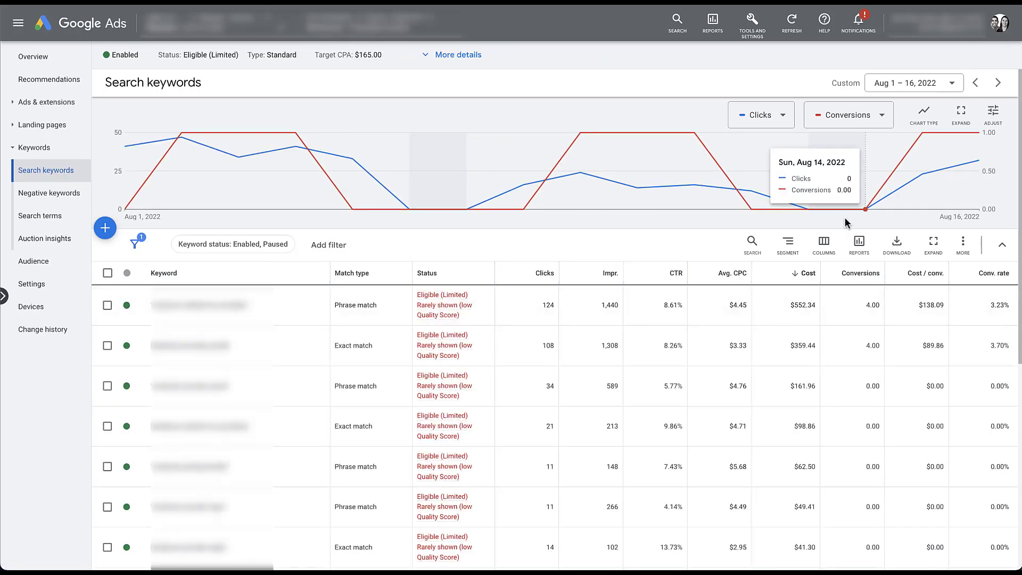
{"action": "left_click", "coordinate": [825, 242]}
{"action": "left_click", "coordinate": [824, 281]}
{"action": "left_click", "coordinate": [727, 316]}
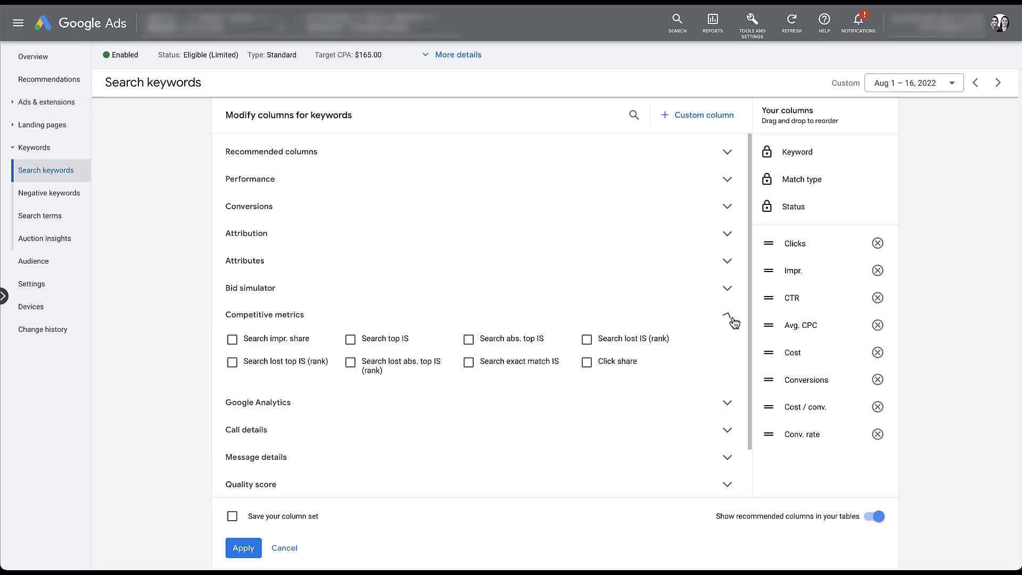
{"action": "left_click", "coordinate": [618, 361]}
{"action": "left_click", "coordinate": [243, 548]}
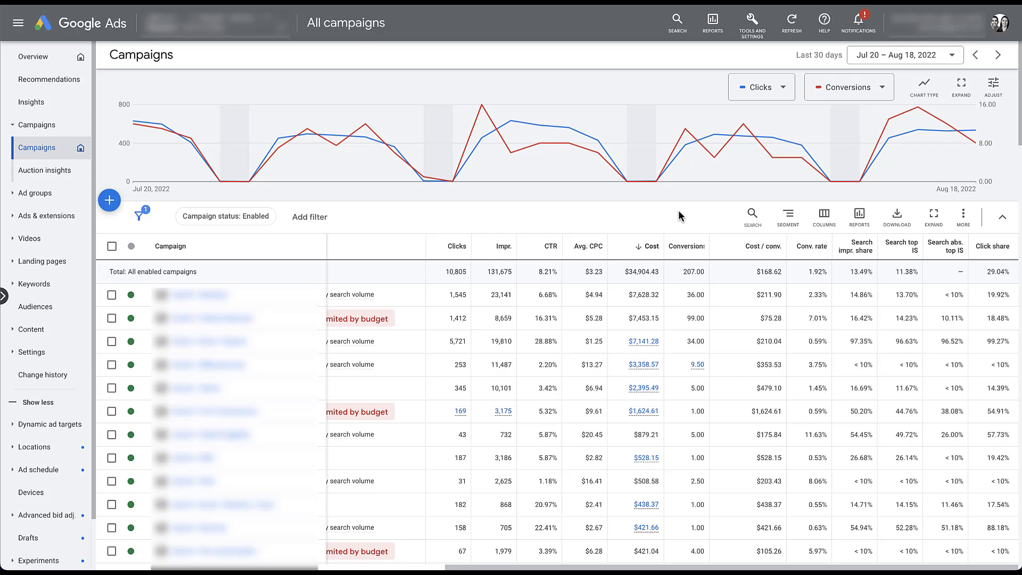
Segment the campaign rows by Time > Week
{"action": "left_click", "coordinate": [788, 219]}
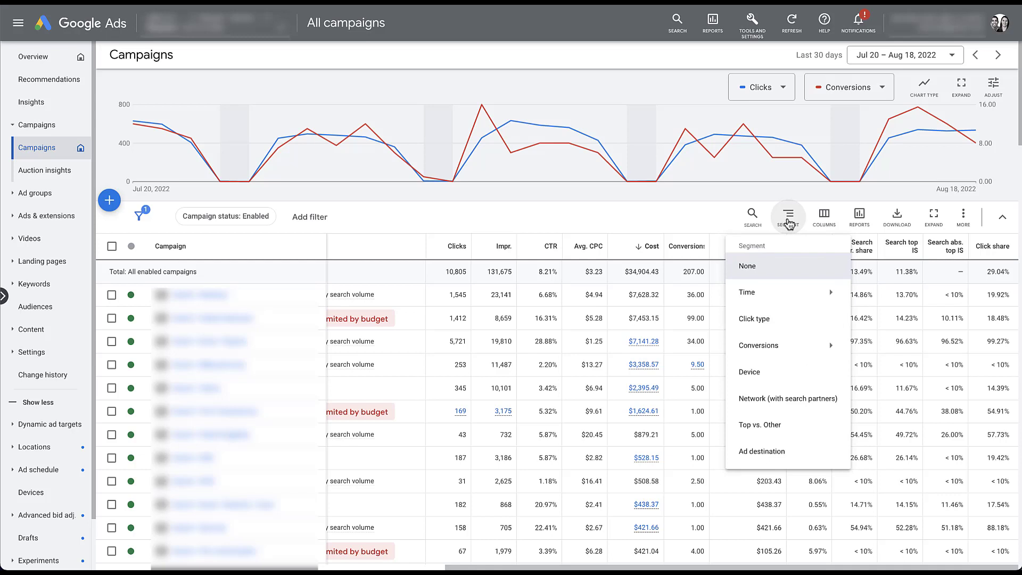
{"action": "mouse_move", "coordinate": [792, 304]}
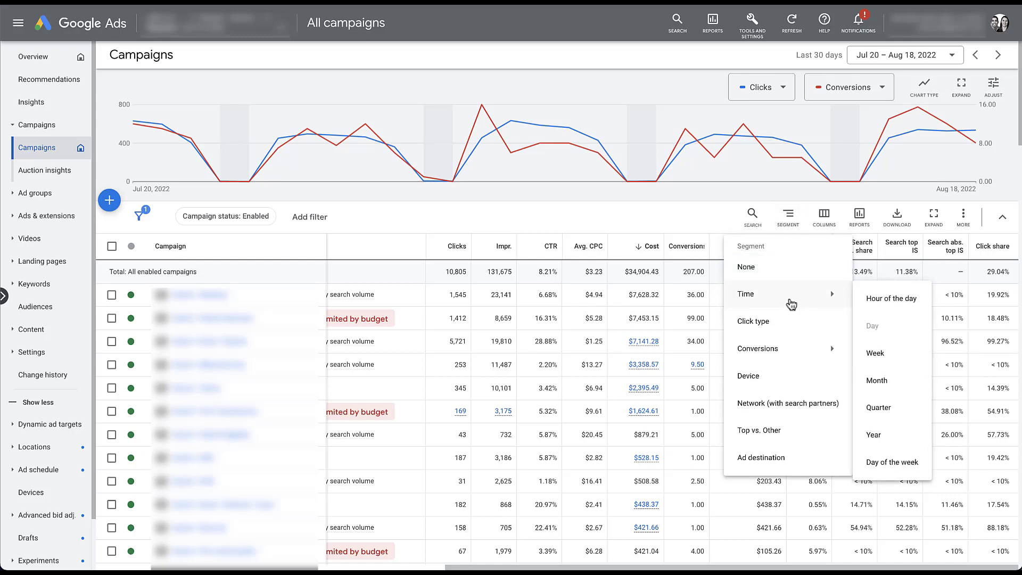
{"action": "left_click", "coordinate": [897, 367]}
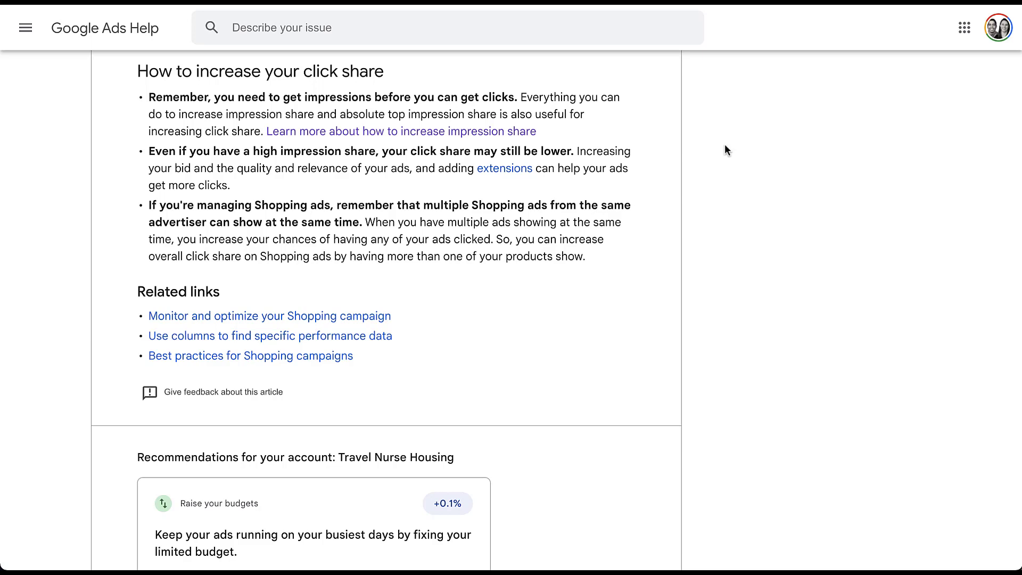
{"action": "key", "text": "alt+Left"}
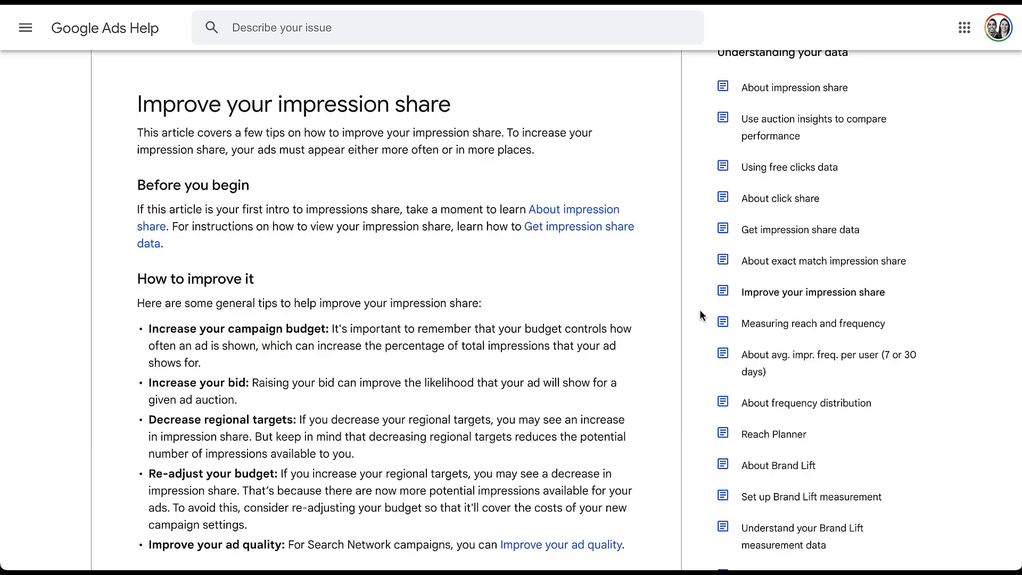